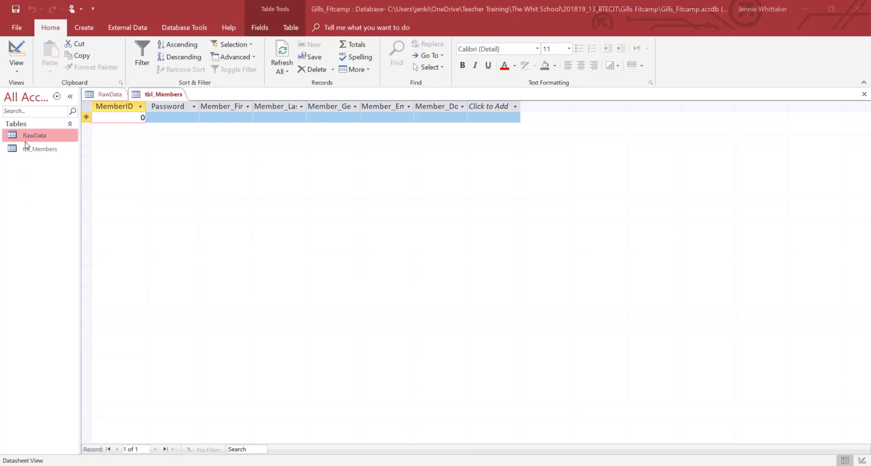
# Step: Compare the RawData and tbl_Members tables, and close both
pyautogui.click(36, 148)
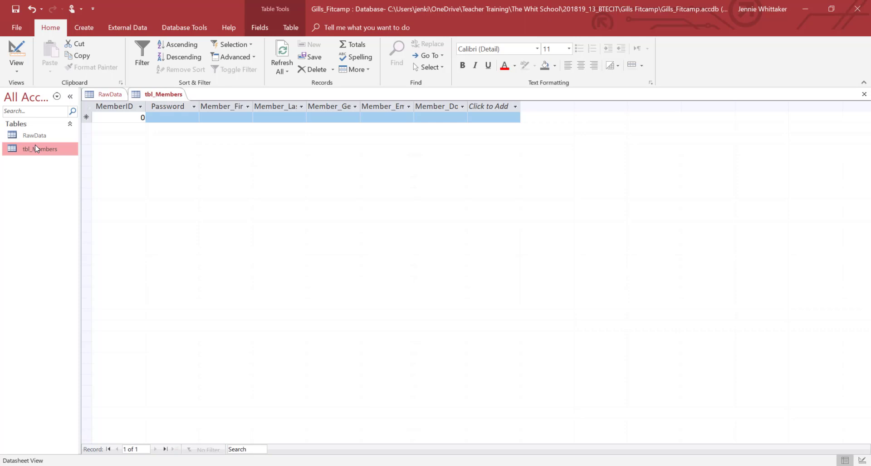
pyautogui.click(111, 95)
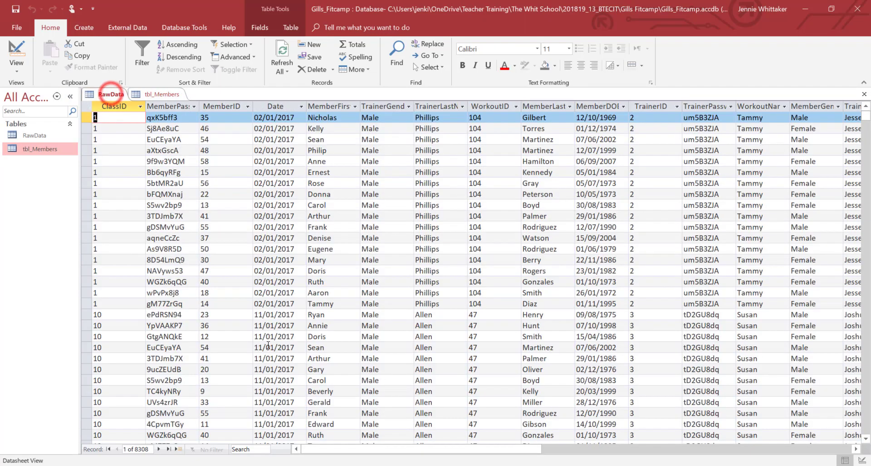
pyautogui.click(162, 95)
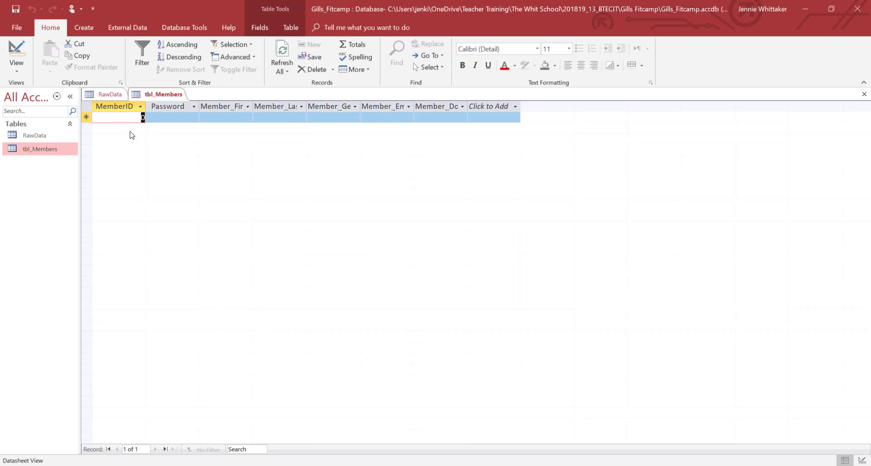
pyautogui.rightClick(155, 96)
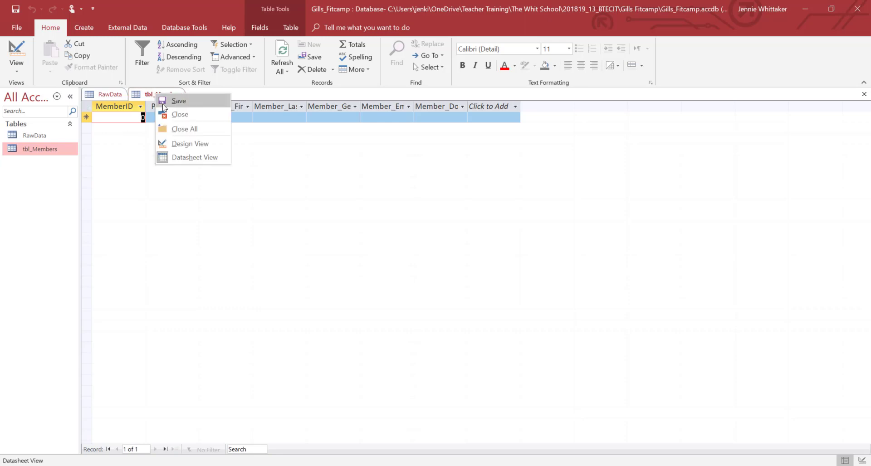
pyautogui.click(176, 115)
pyautogui.rightClick(104, 95)
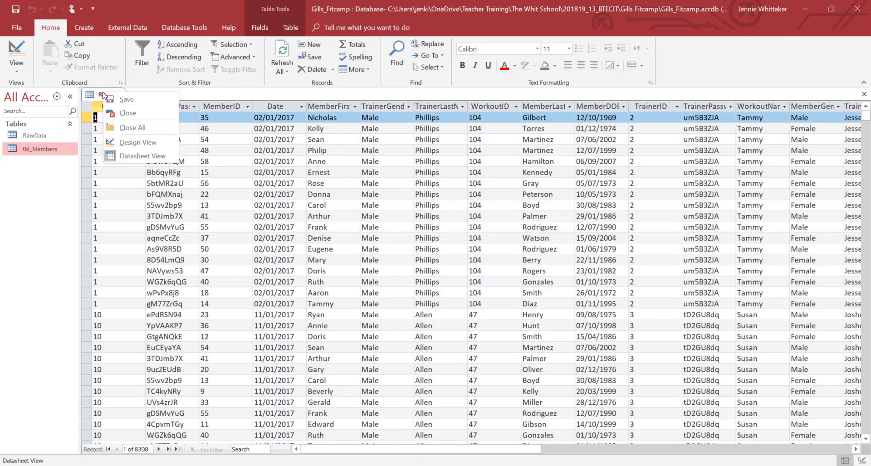
pyautogui.click(121, 119)
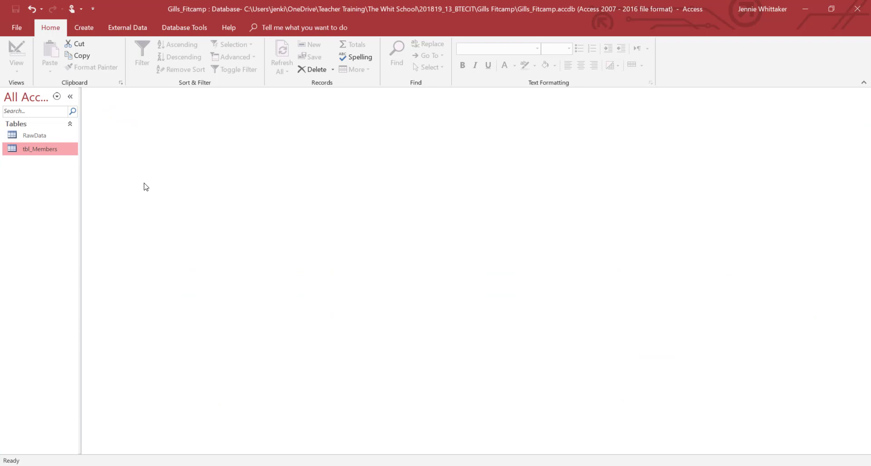
# Step: Create a new query in design view from RawData and tbl_Members, and enlarge both field lists to show more fields
pyautogui.click(87, 28)
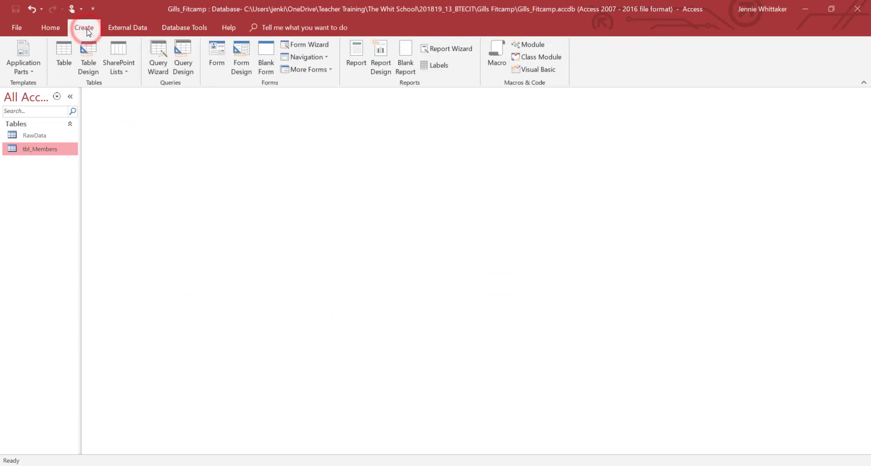
pyautogui.click(184, 53)
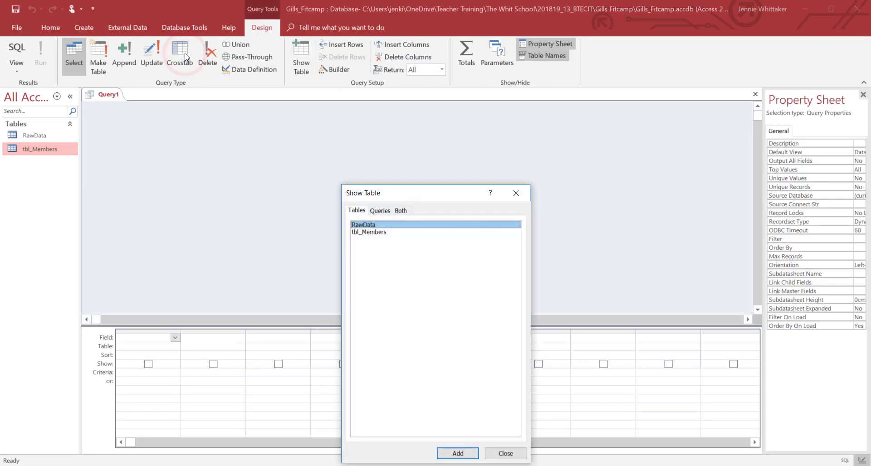
pyautogui.doubleClick(372, 225)
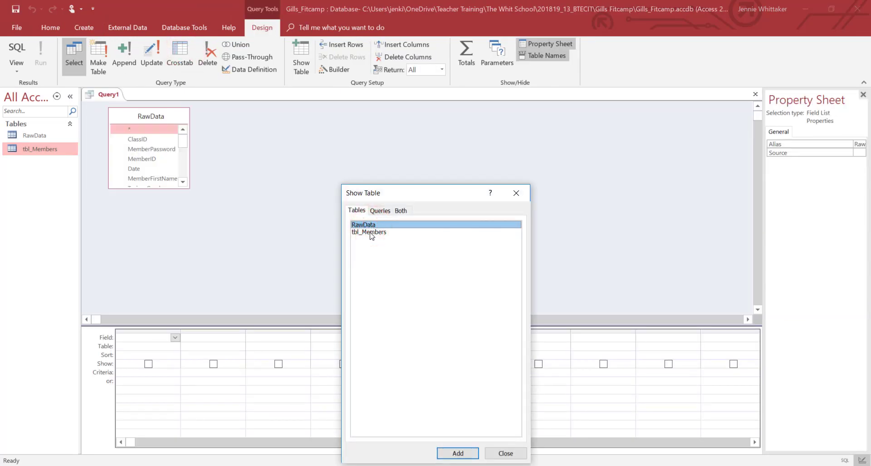
pyautogui.doubleClick(370, 232)
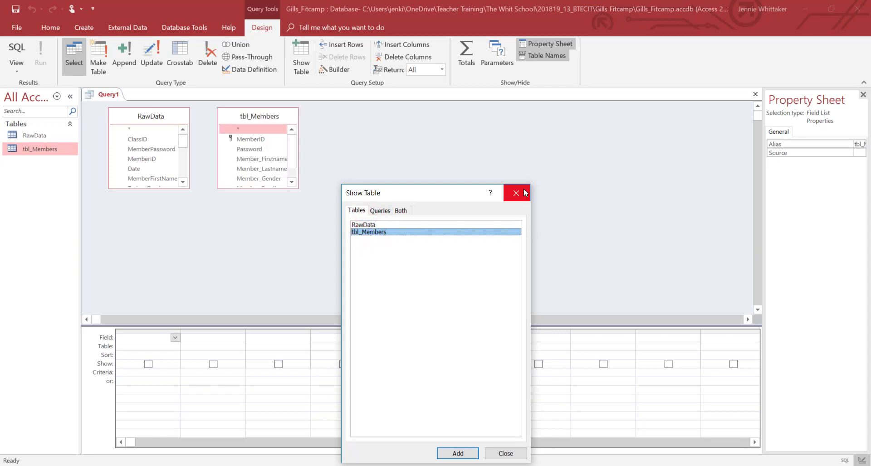
pyautogui.click(516, 192)
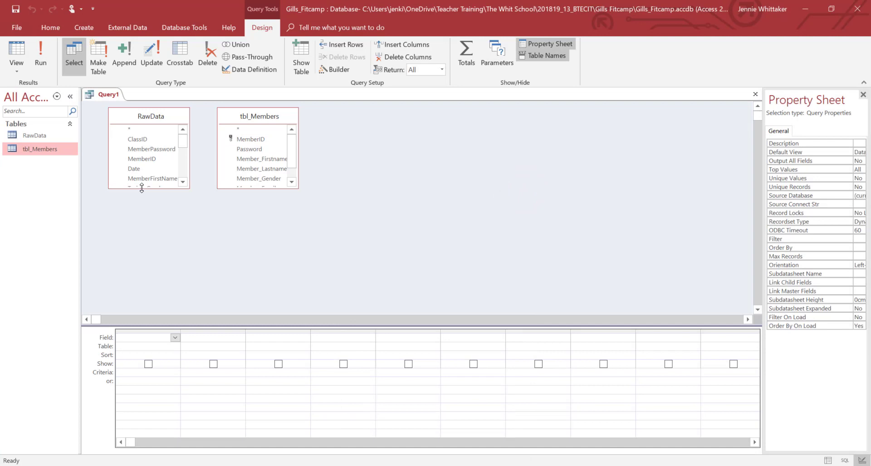
pyautogui.moveTo(141, 187); pyautogui.dragTo(141, 313)
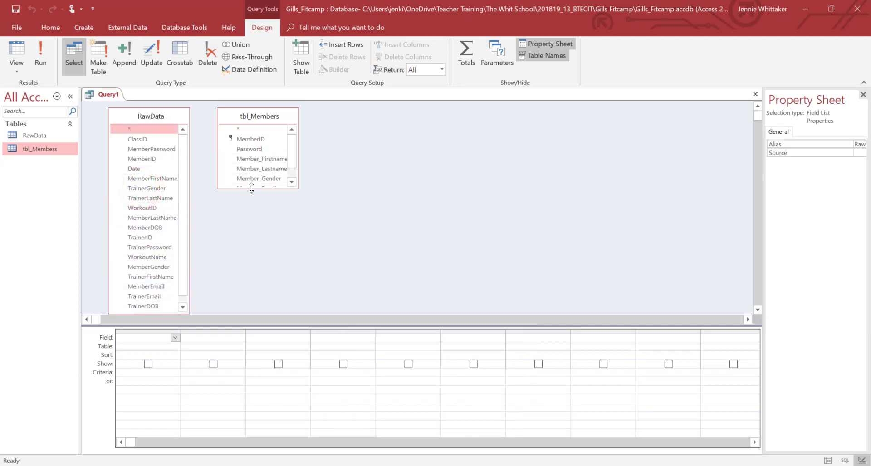
pyautogui.moveTo(251, 188); pyautogui.dragTo(251, 240)
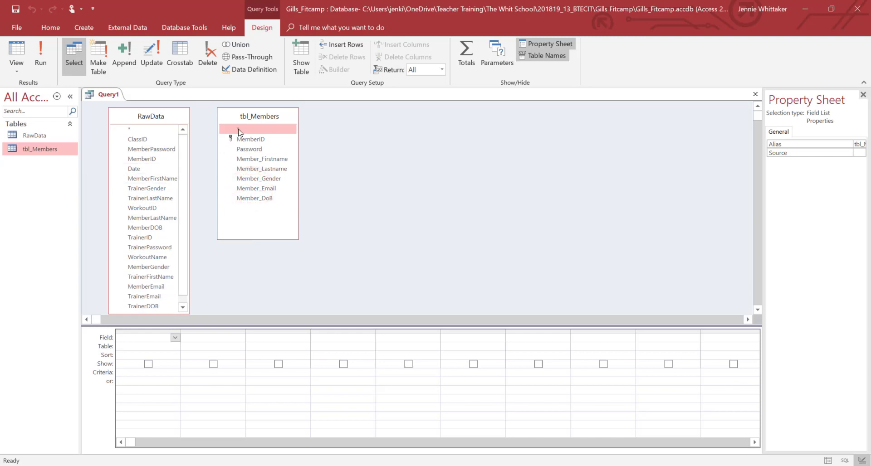
# Step: Add MemberID, MemberPassword, MemberFirstName, MemberLastName, MemberGender, MemberEmail and MemberDOB from RawData to the query grid
pyautogui.doubleClick(139, 159)
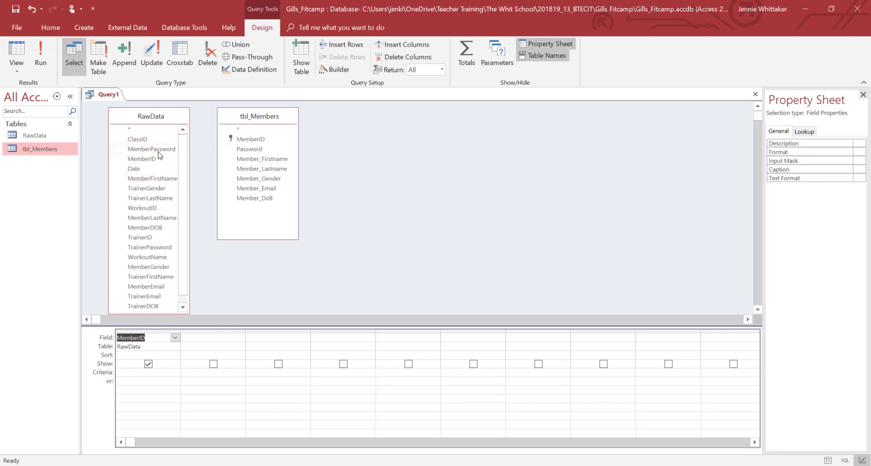
pyautogui.doubleClick(152, 150)
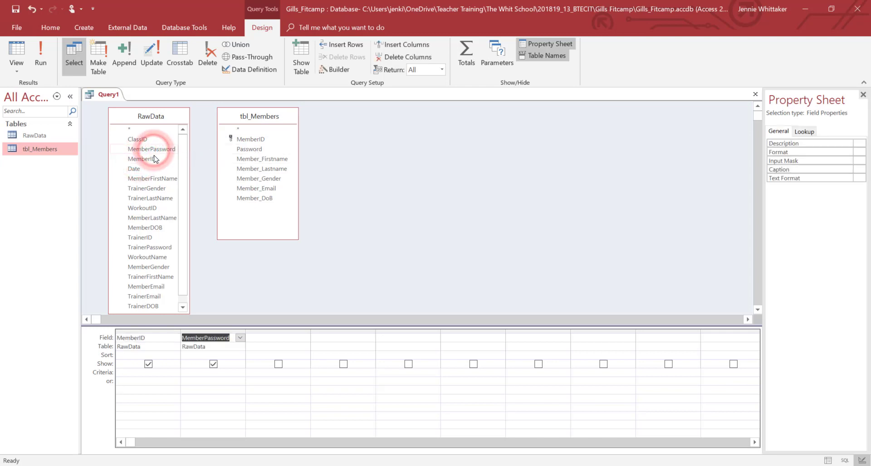
pyautogui.doubleClick(154, 178)
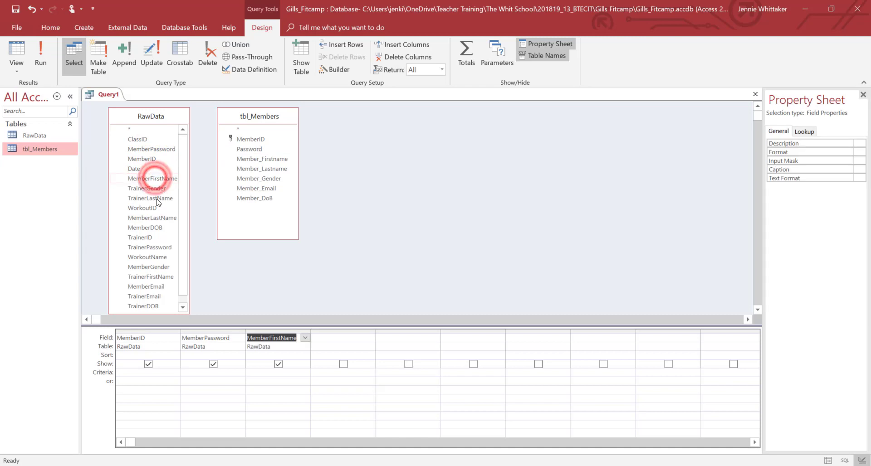
pyautogui.doubleClick(157, 218)
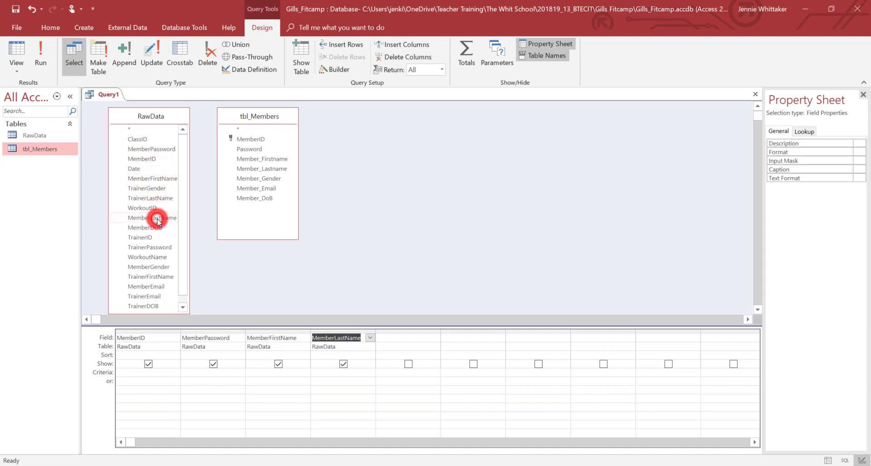
pyautogui.moveTo(181, 228); pyautogui.dragTo(184, 205)
pyautogui.click(144, 269)
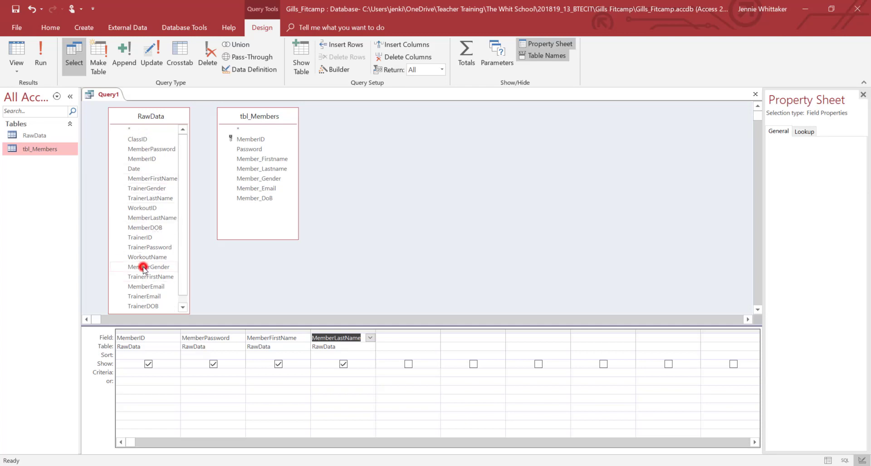
pyautogui.doubleClick(144, 269)
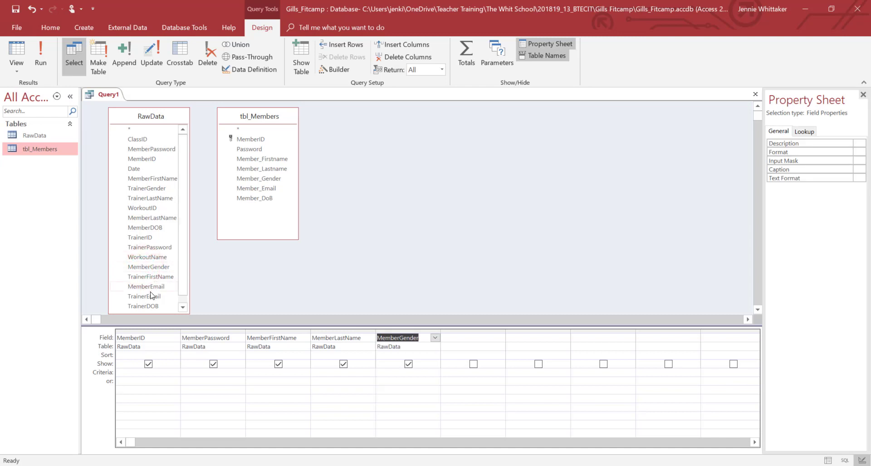
pyautogui.doubleClick(146, 286)
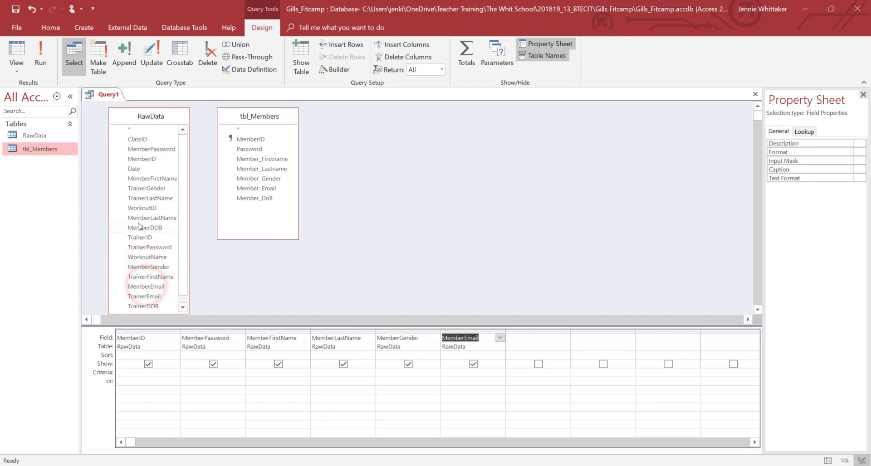
pyautogui.doubleClick(151, 229)
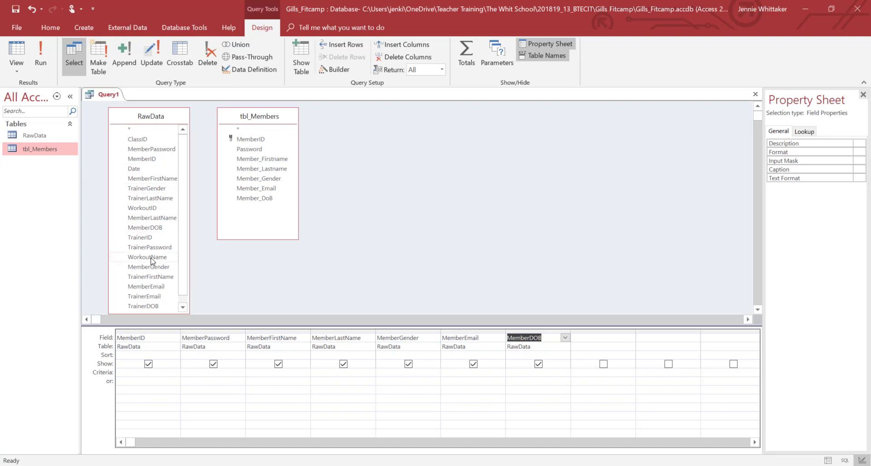
# Step: Convert the query to an append query that targets tbl_Members in the current database
pyautogui.click(124, 56)
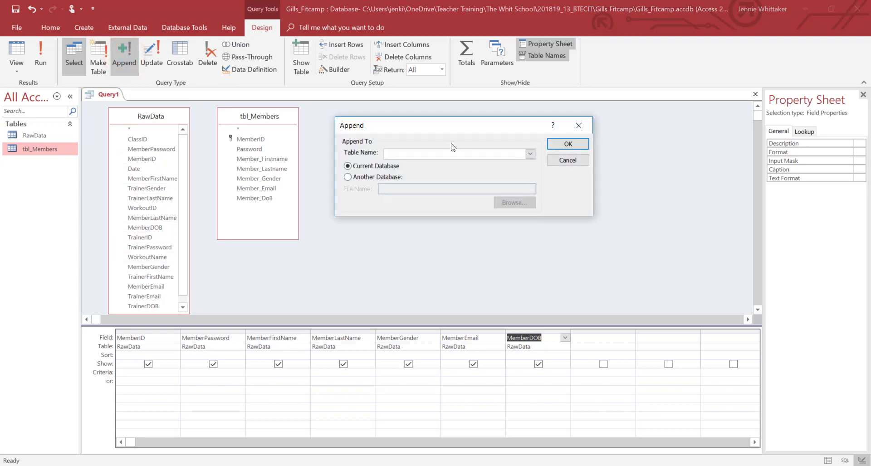
pyautogui.click(530, 154)
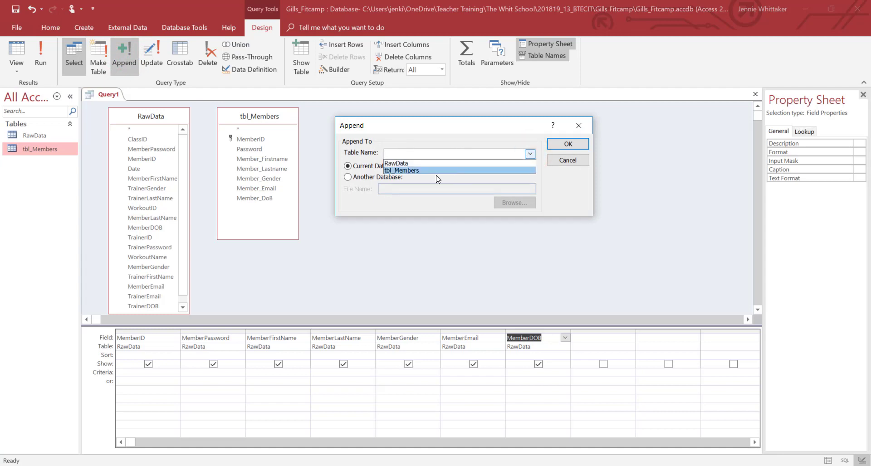
pyautogui.click(405, 170)
pyautogui.click(568, 144)
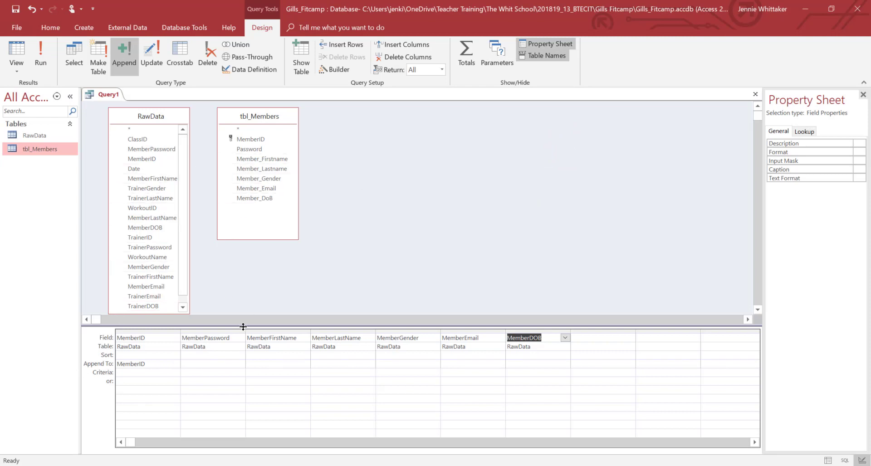
# Step: Set the append destinations of MemberPassword to Password and MemberFirstName to Member_Firstname
pyautogui.click(219, 366)
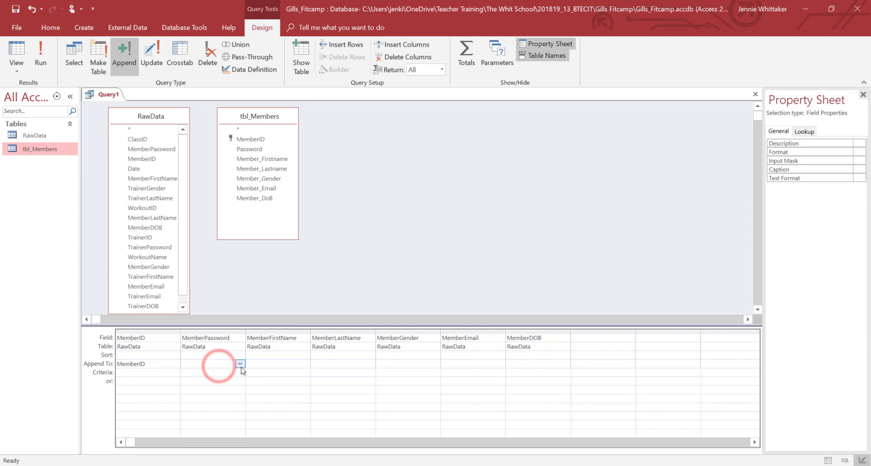
pyautogui.click(241, 365)
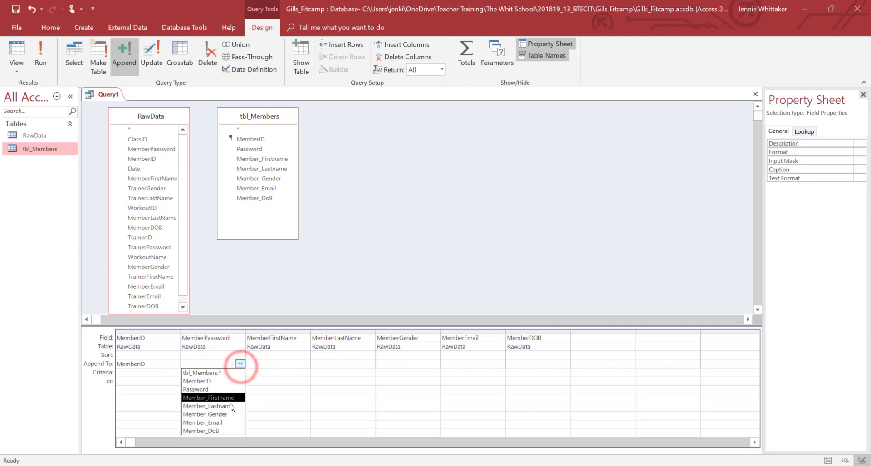
pyautogui.click(212, 390)
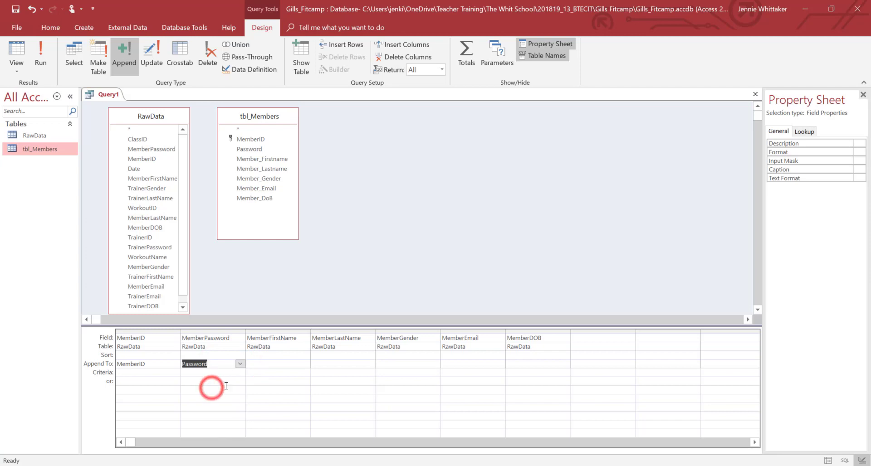
pyautogui.click(291, 366)
pyautogui.click(305, 365)
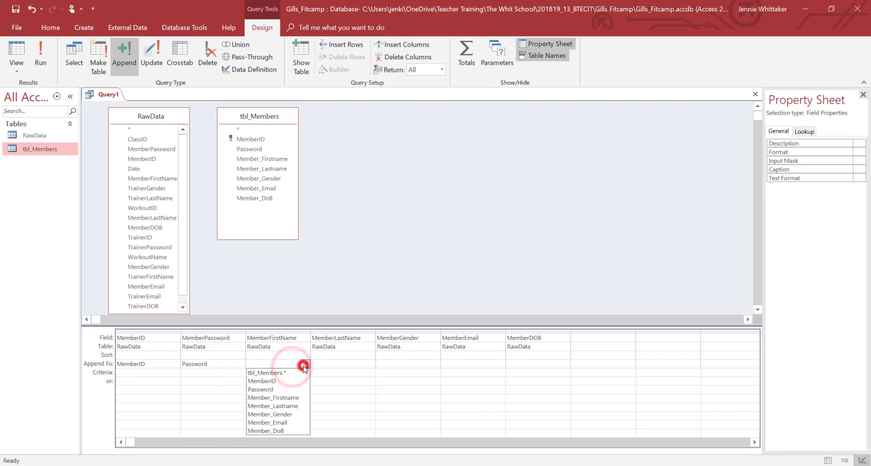
pyautogui.click(280, 399)
# Step: Set the append destinations of MemberLastName to Member_Lastname and MemberGender to Member_Gender
pyautogui.click(368, 364)
pyautogui.click(368, 364)
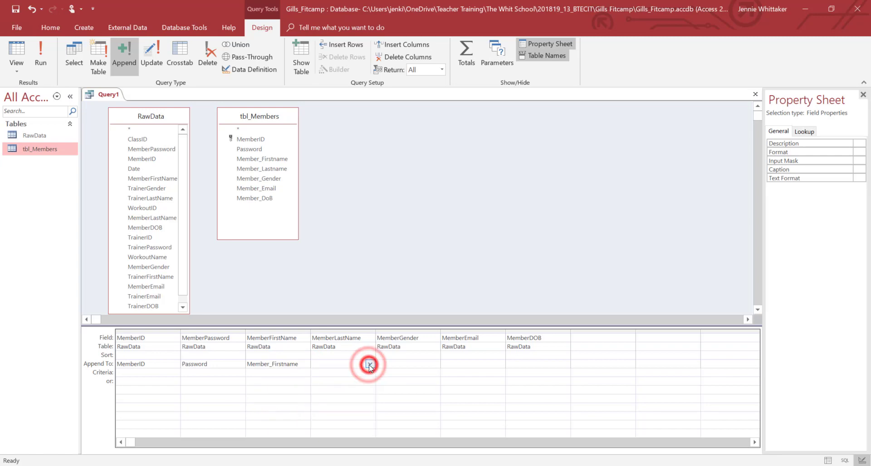
pyautogui.click(369, 364)
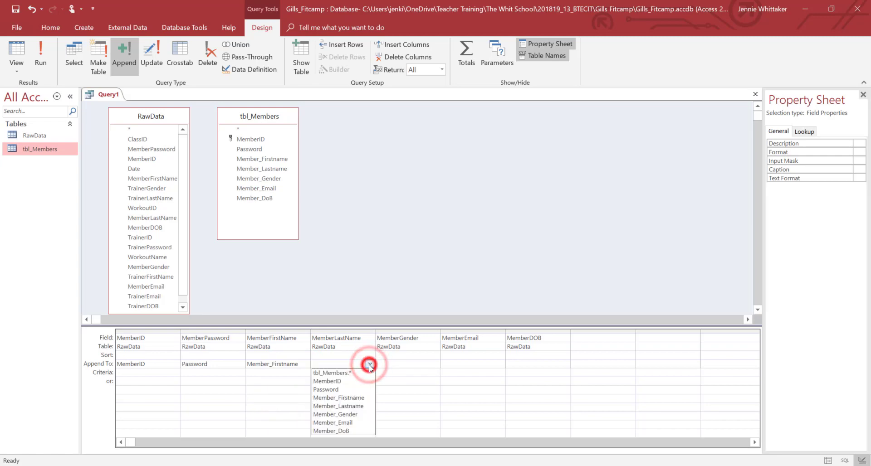
pyautogui.click(352, 407)
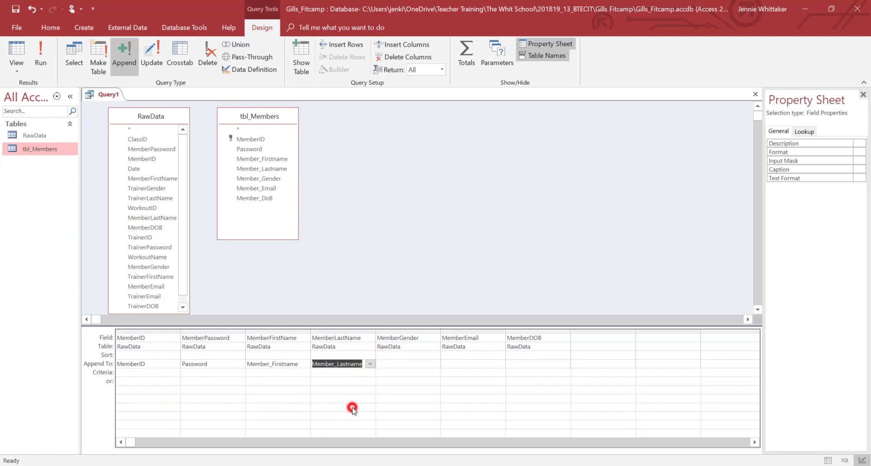
pyautogui.click(434, 363)
pyautogui.click(437, 363)
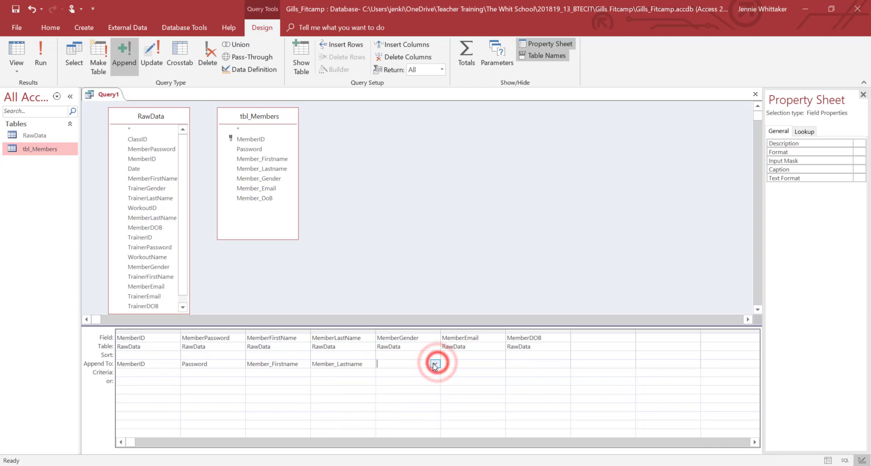
pyautogui.click(434, 363)
pyautogui.click(414, 417)
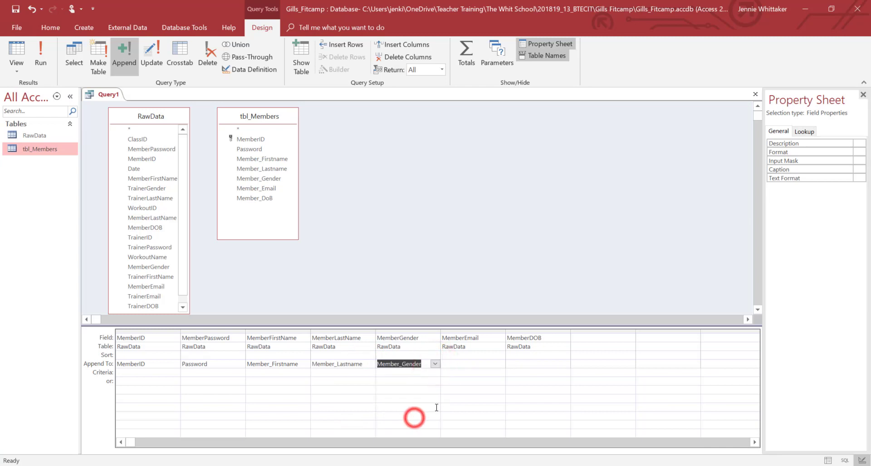
# Step: Set the append destinations of MemberEmail to Member_Email and MemberDOB to Member_DoB
pyautogui.click(500, 365)
pyautogui.click(473, 426)
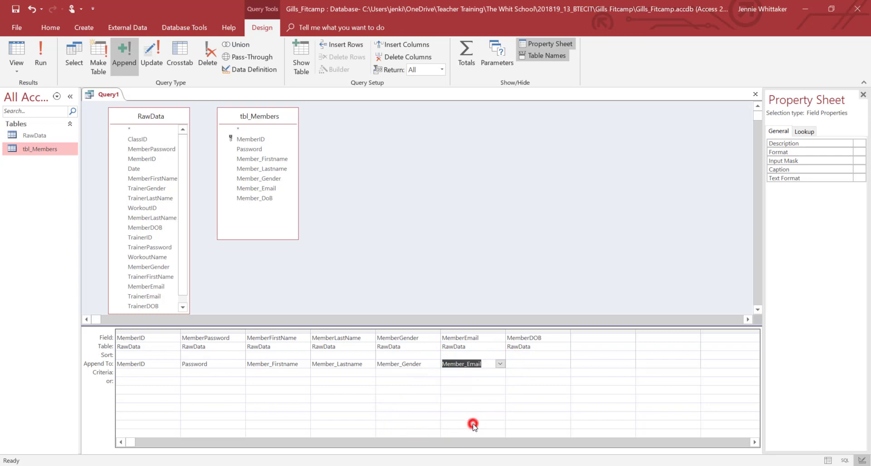
pyautogui.click(539, 364)
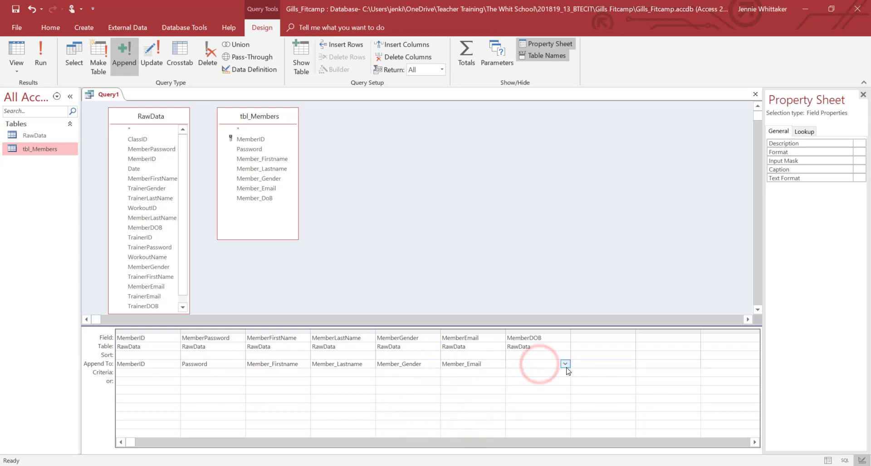
pyautogui.click(565, 366)
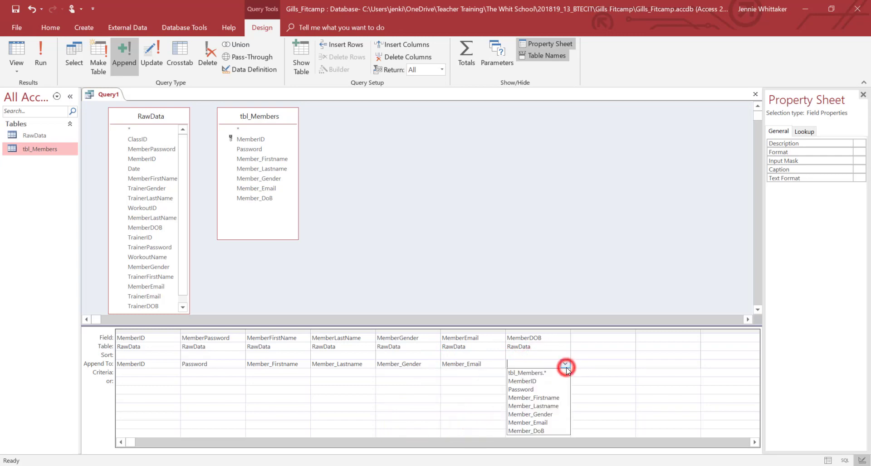
pyautogui.click(530, 431)
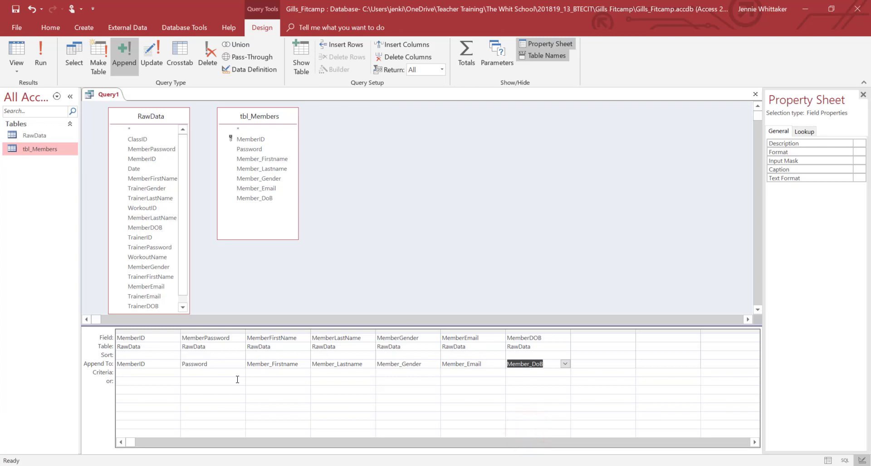
# Step: Try running the append query, decline the append, and remove the tbl_Members field list from the query design
pyautogui.click(39, 56)
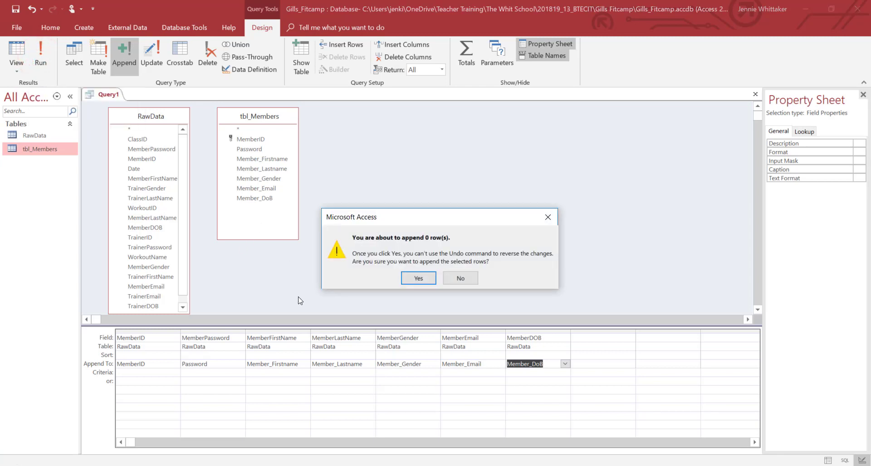
pyautogui.click(454, 279)
pyautogui.click(243, 117)
pyautogui.rightClick(244, 119)
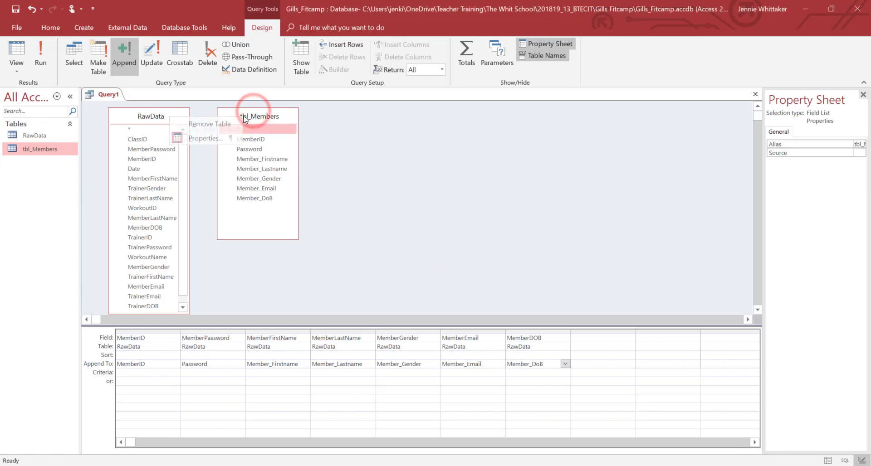
pyautogui.click(212, 125)
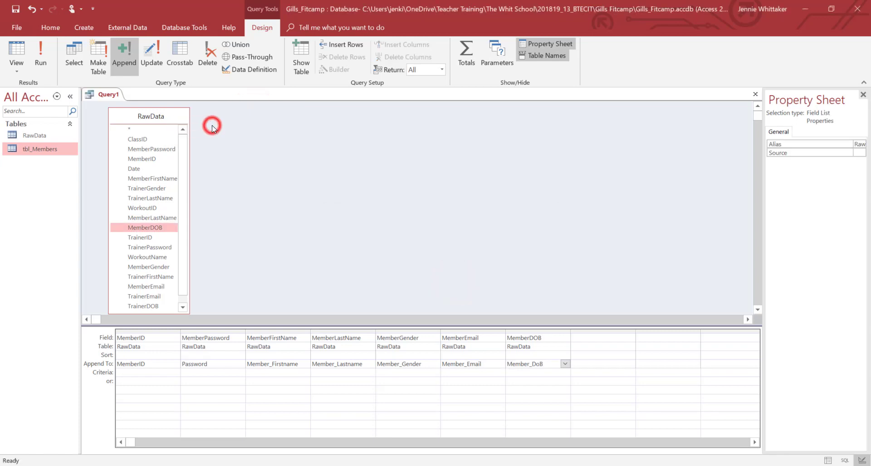
pyautogui.click(231, 179)
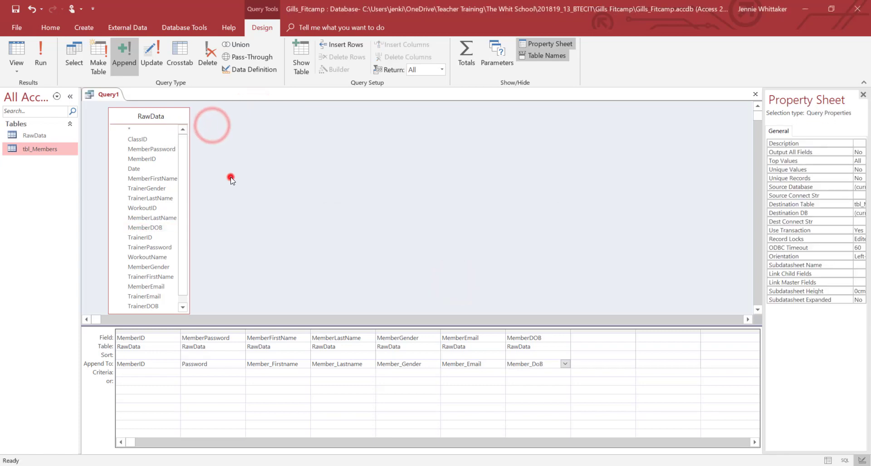
# Step: Run the append query into tbl_Members, agreeing to append the rows and to ignore any record errors
pyautogui.click(41, 53)
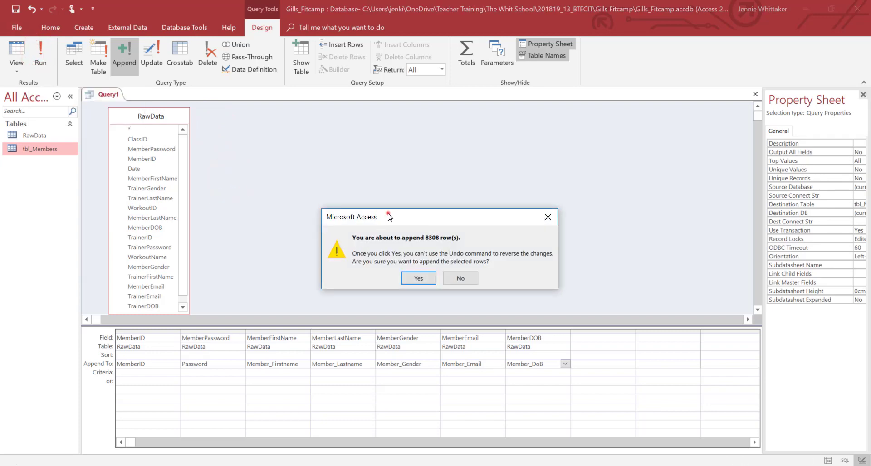
pyautogui.moveTo(389, 217); pyautogui.dragTo(333, 166)
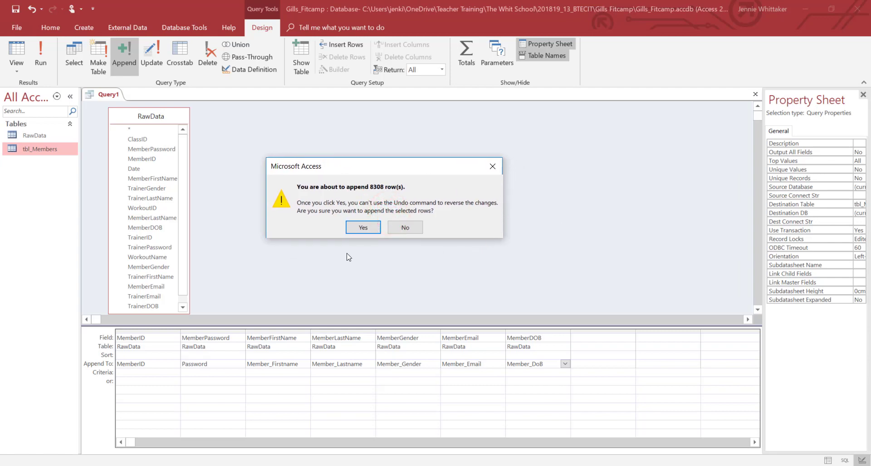
pyautogui.click(356, 229)
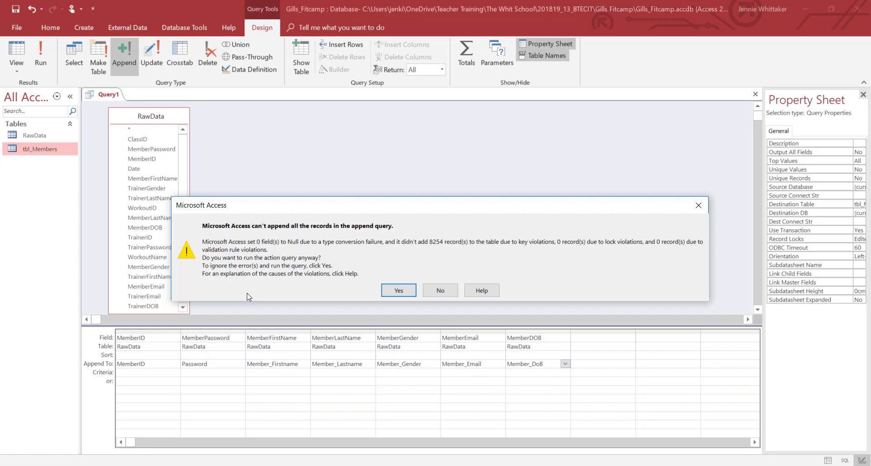
pyautogui.click(399, 293)
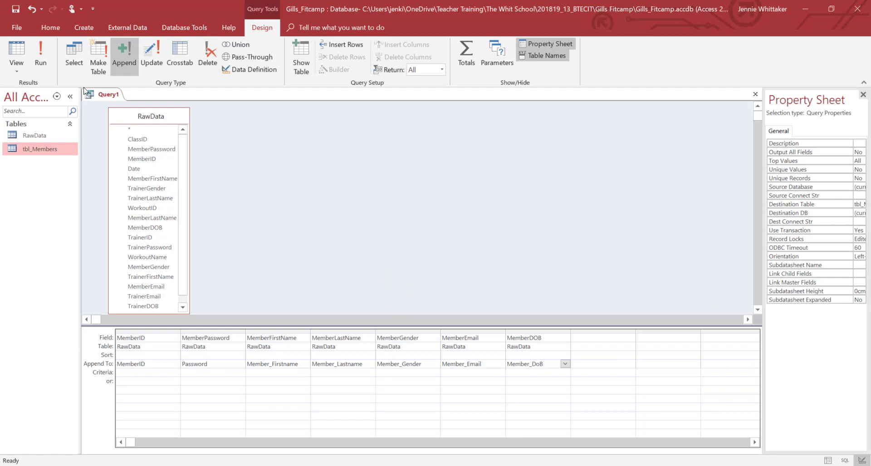
# Step: Open the tbl_Members table and look through the appended member records from start to end
pyautogui.click(33, 151)
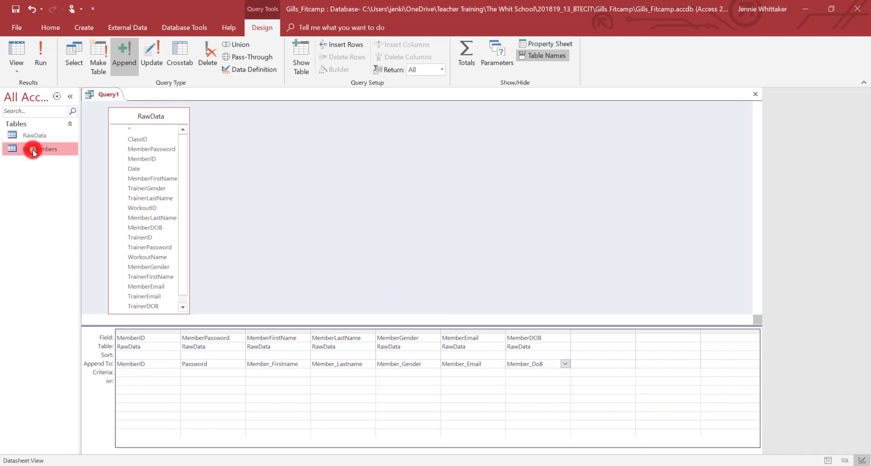
pyautogui.doubleClick(32, 151)
pyautogui.scroll(-12, 195, 269)
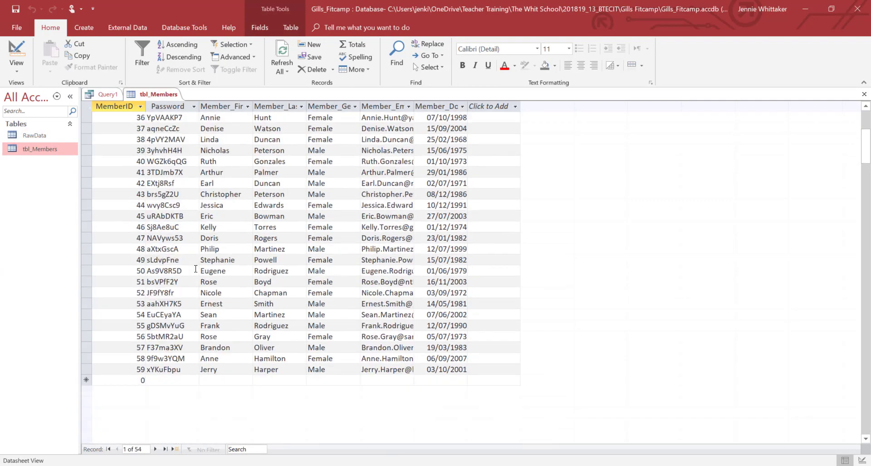
pyautogui.scroll(-6, 195, 269)
pyautogui.scroll(16, 196, 269)
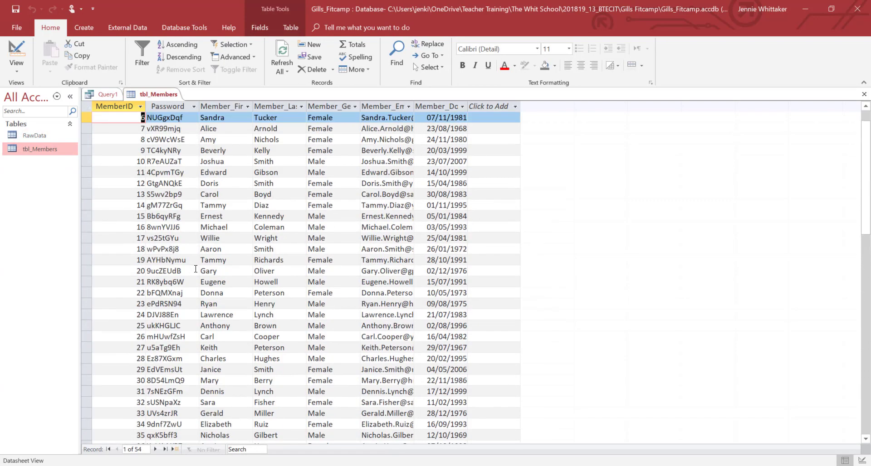